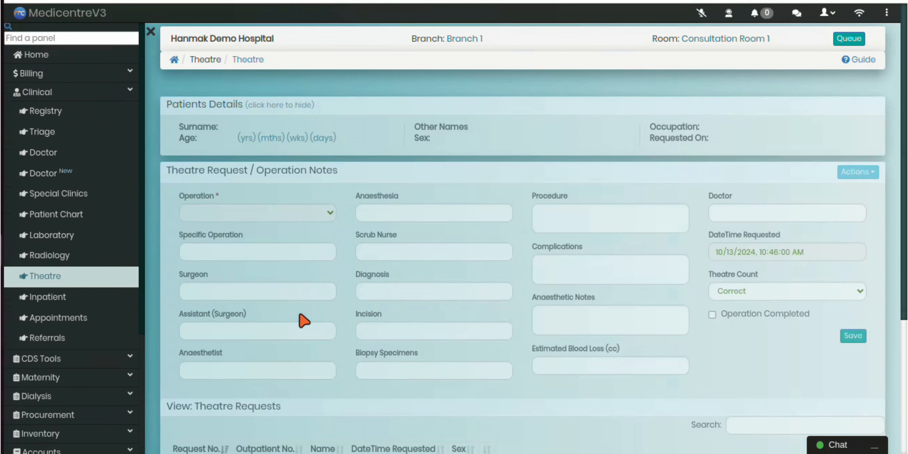
Load the pending theatre request dated Oct 8, 2024 9:57 am into the operation notes form
scroll(300, 315, "down", 5)
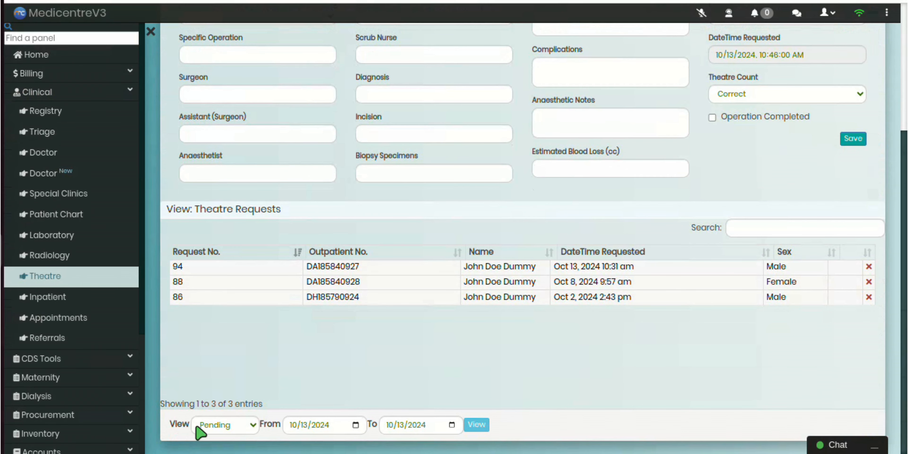
left_click(217, 425)
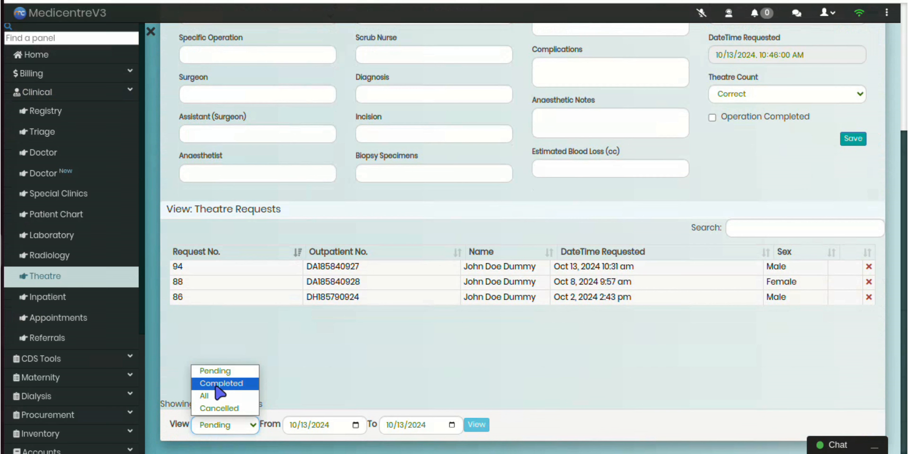
left_click(217, 374)
left_click(302, 424)
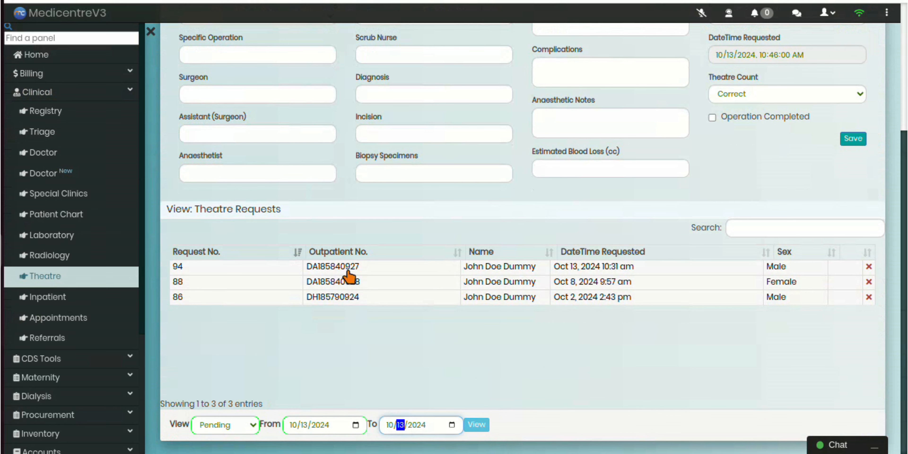
left_click(351, 286)
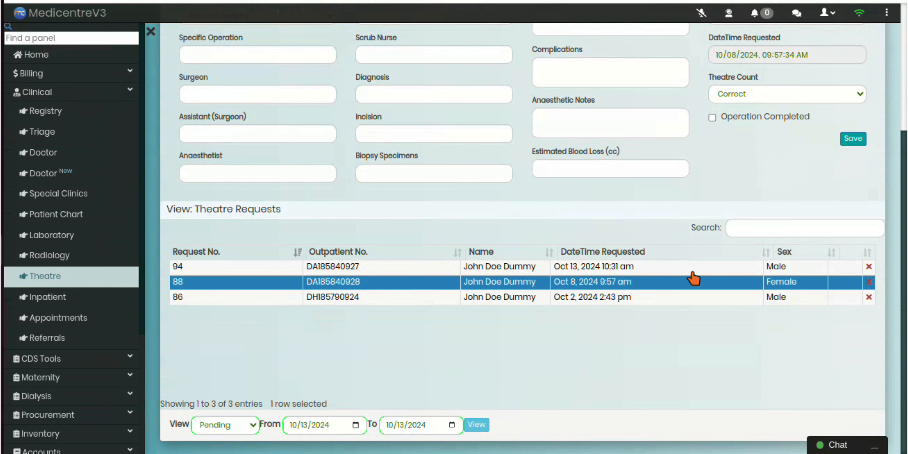
left_click(739, 227)
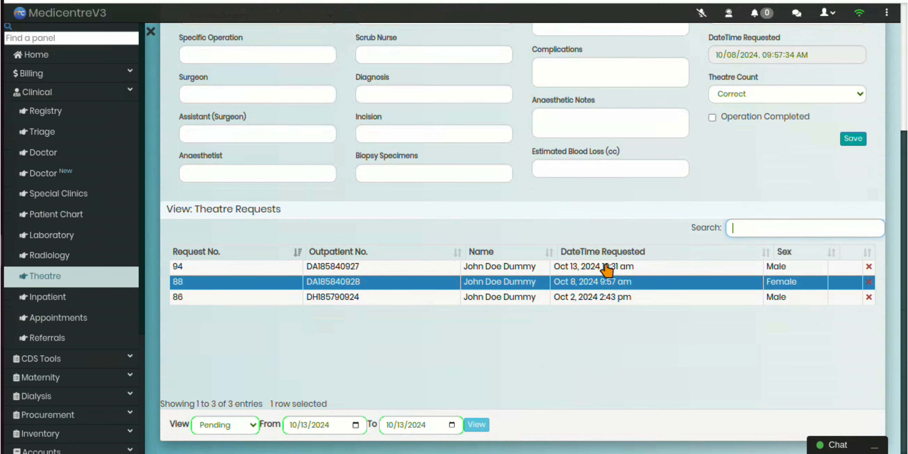
scroll(494, 230, "up", 2)
scroll(495, 231, "up", 2)
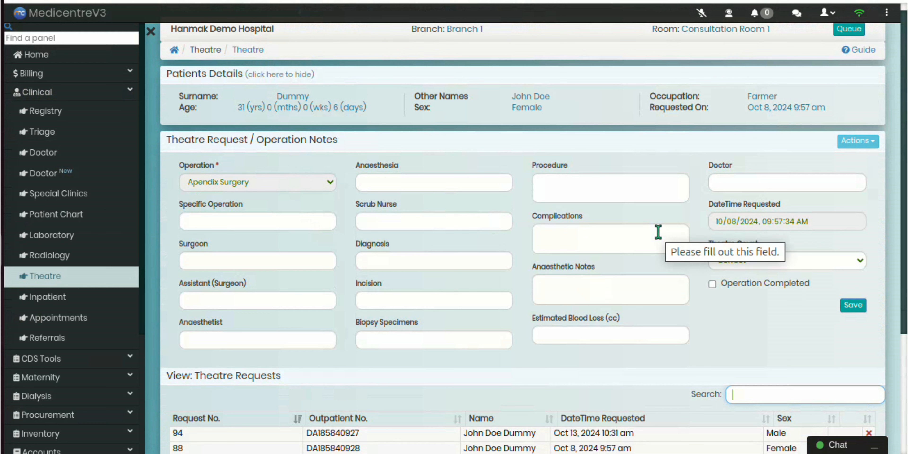
Open the request's operative checklist, look through the checklist types and set it to Pre Operative Checklist
left_click(849, 142)
left_click(806, 163)
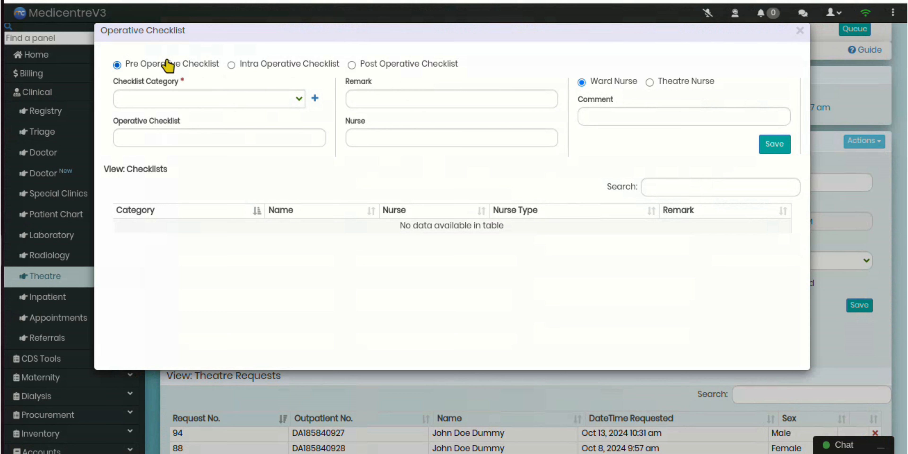
left_click(278, 69)
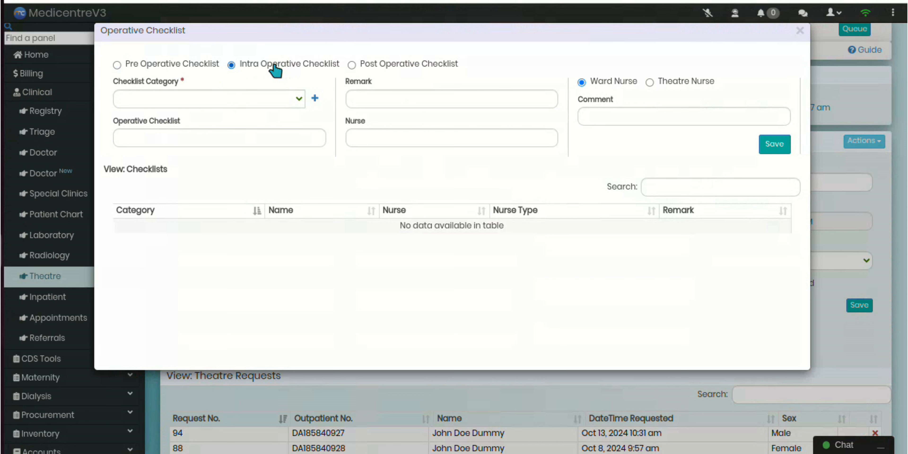
left_click(388, 64)
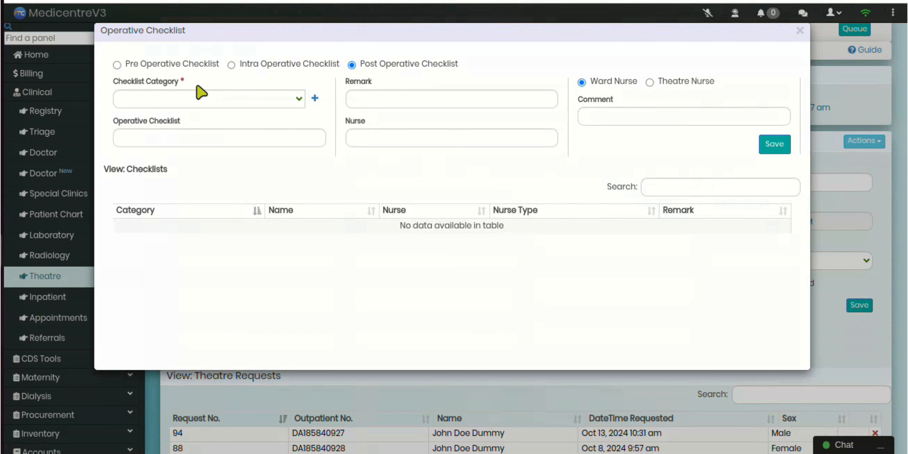
left_click(188, 66)
Set the checklist category to Patient Identification done, and briefly view the form for adding a category
left_click(205, 104)
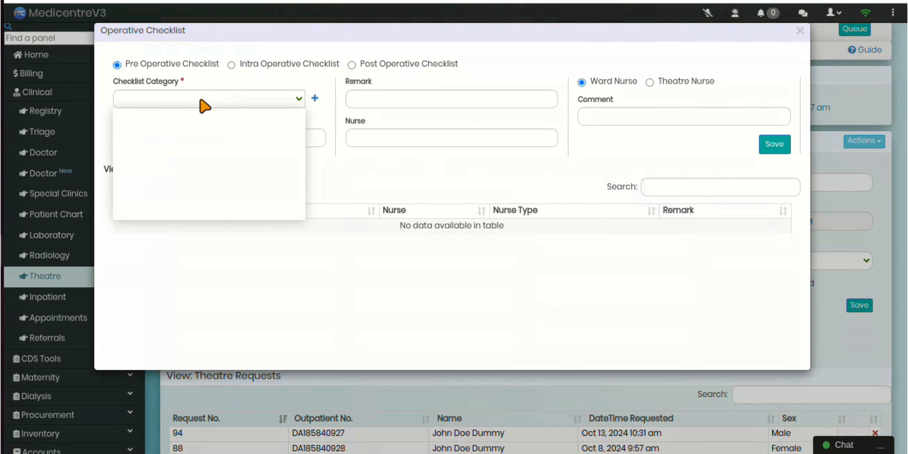
left_click(204, 137)
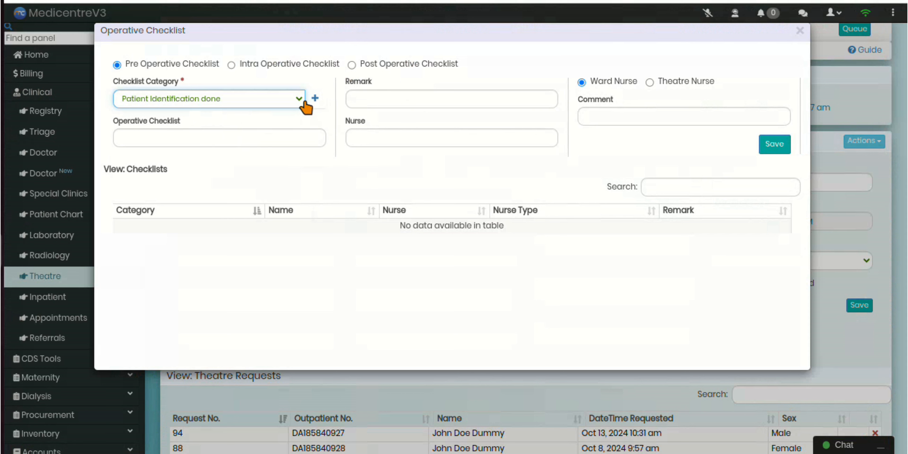
left_click(315, 98)
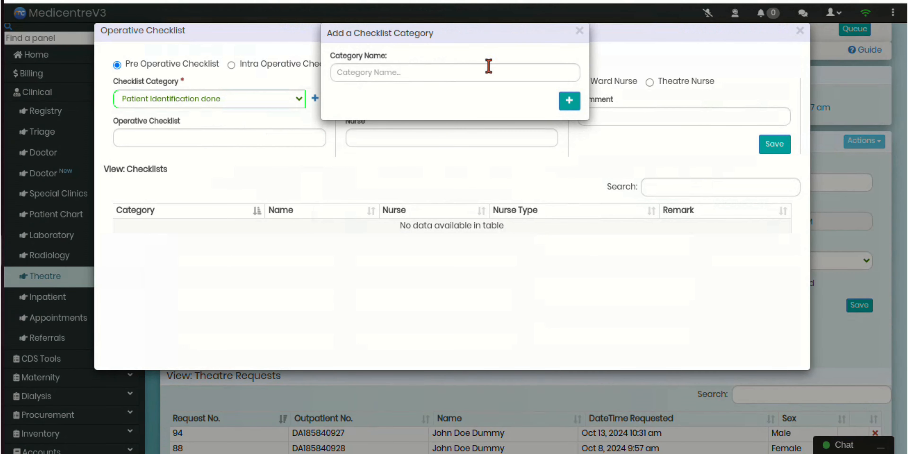
left_click(580, 31)
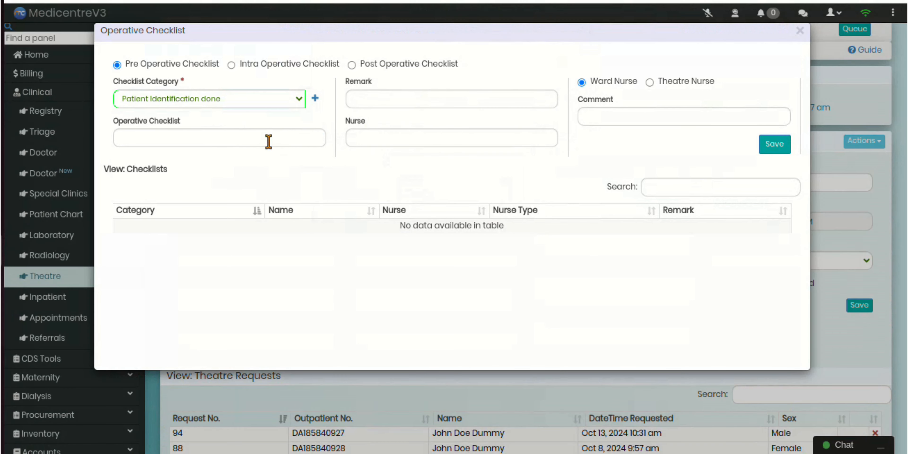
Enter the checklist item "Confirm the scheduled procedure (appendectomy)" with the remark "Procedure confirmed, consent signed" and the nurse's name
left_click(266, 138)
left_click(265, 168)
left_click(398, 106)
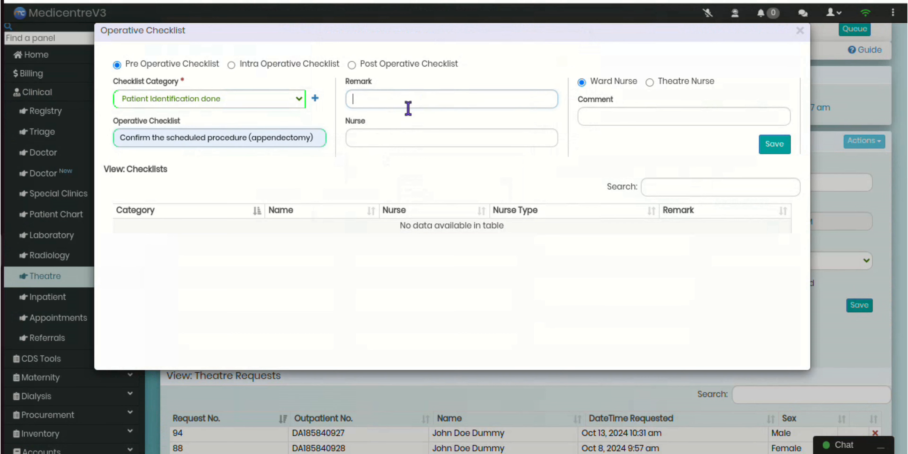
left_click(431, 138)
left_click(401, 138)
left_click(428, 167)
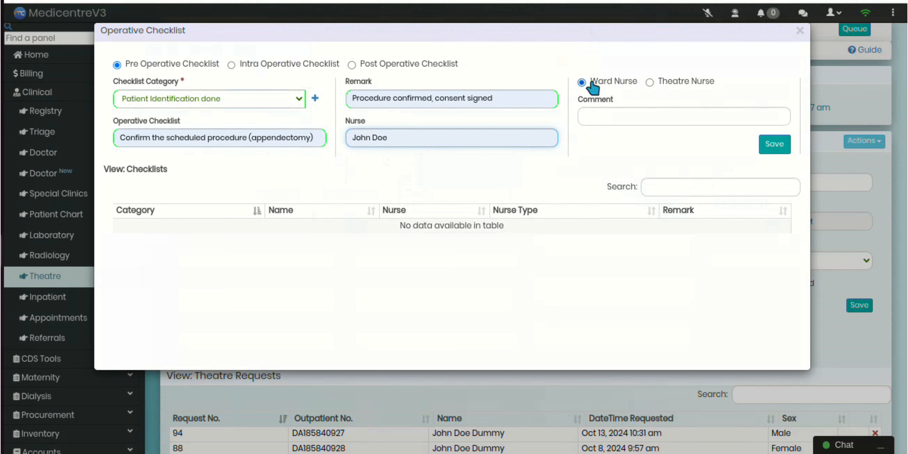
Fill in the comment, save the checklist entry under Ward Nurse and close the operative checklist
left_click(628, 112)
left_click(710, 151)
left_click(776, 142)
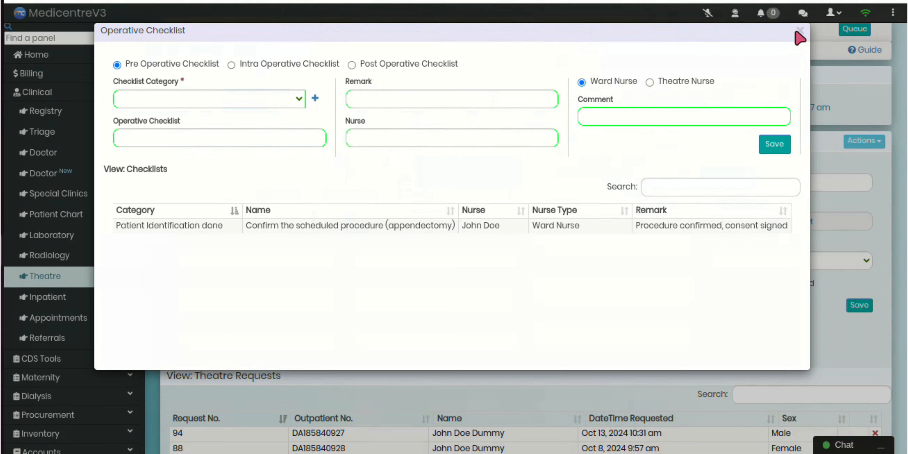
left_click(805, 30)
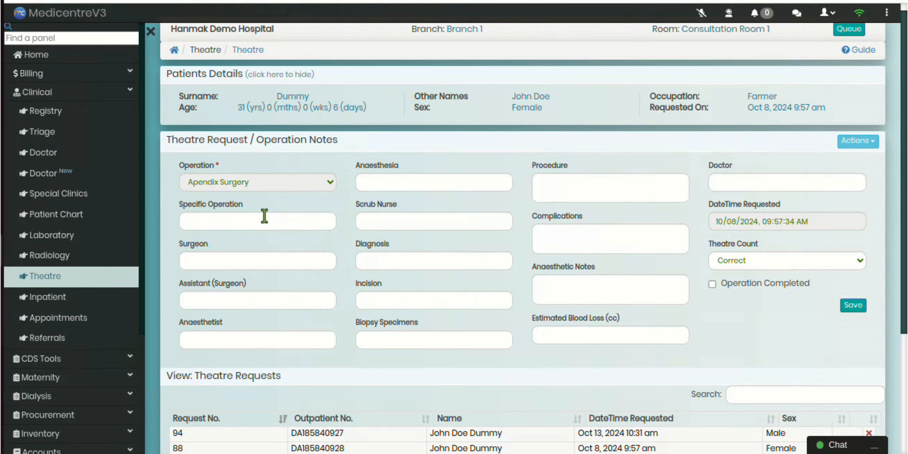
Enter Laparoscopic Appendectomy as the specific operation and fill in the names of the surgeon, assistant surgeon and anaesthetist
left_click(258, 221)
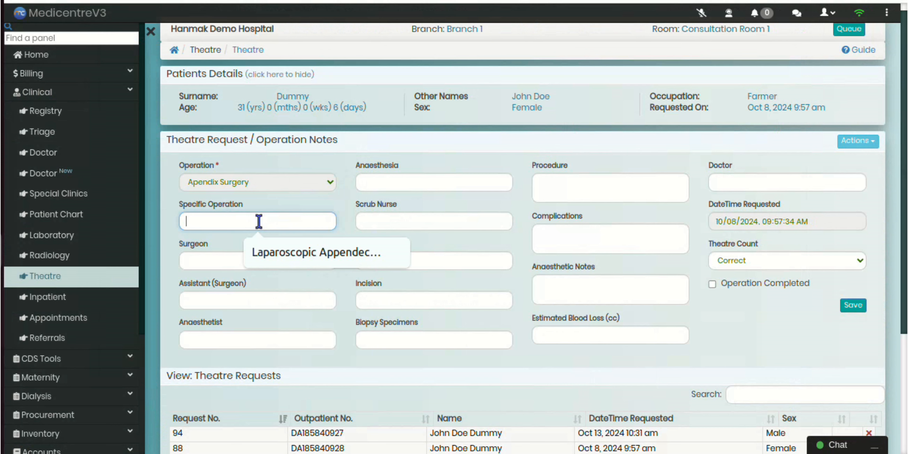
left_click(277, 252)
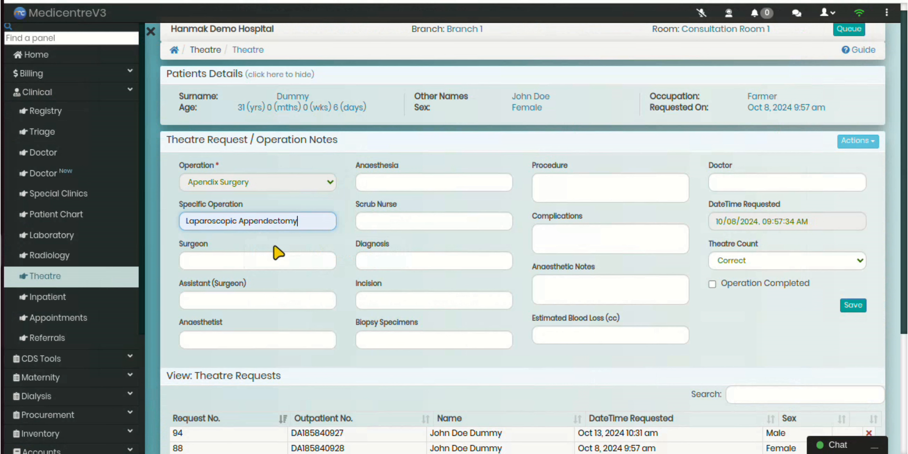
left_click(259, 261)
left_click(288, 292)
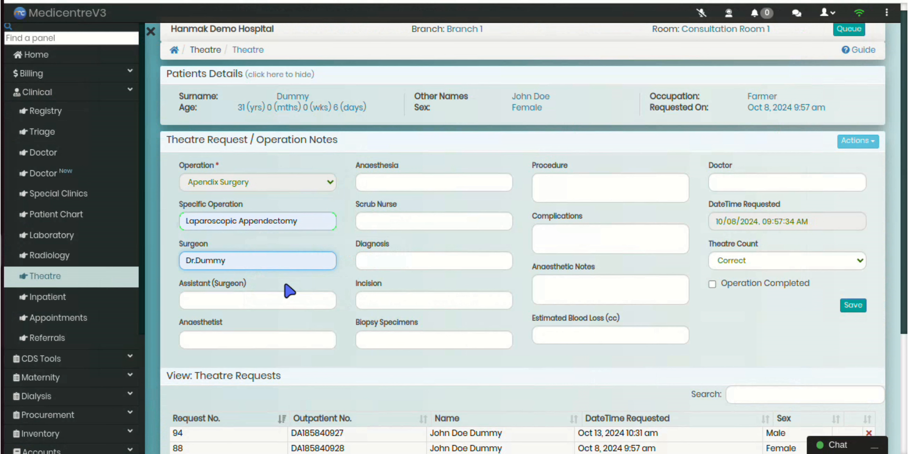
left_click(273, 304)
left_click(287, 327)
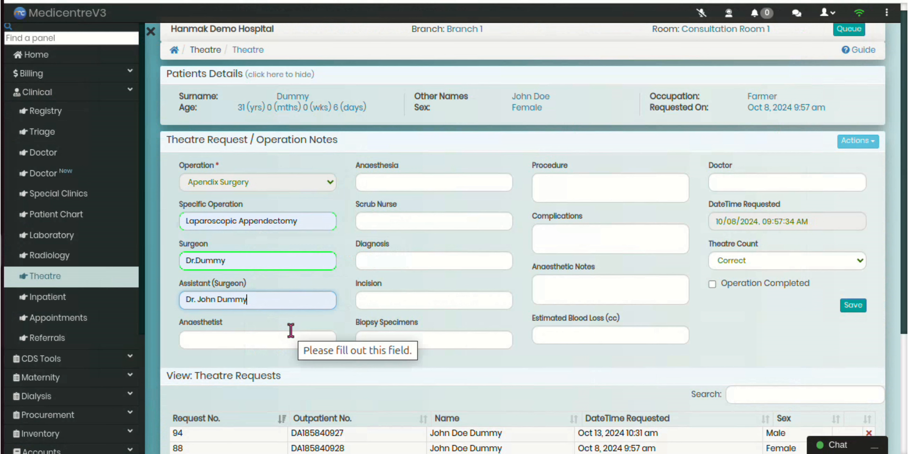
left_click(277, 342)
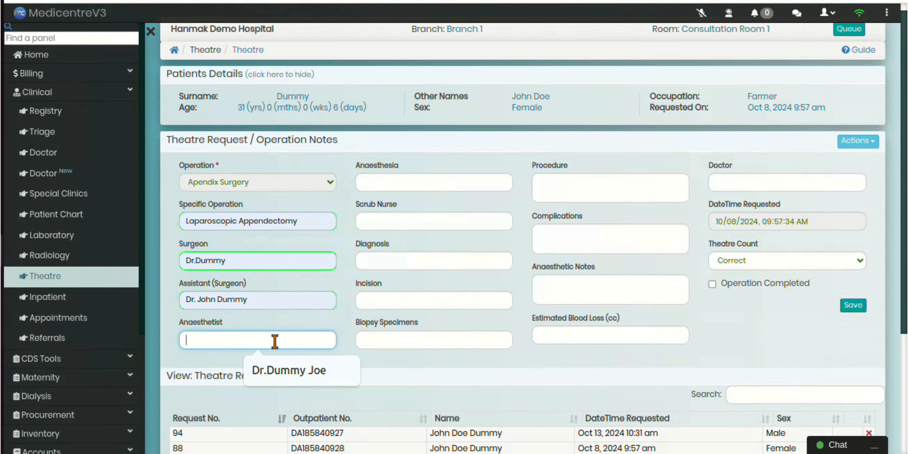
left_click(279, 371)
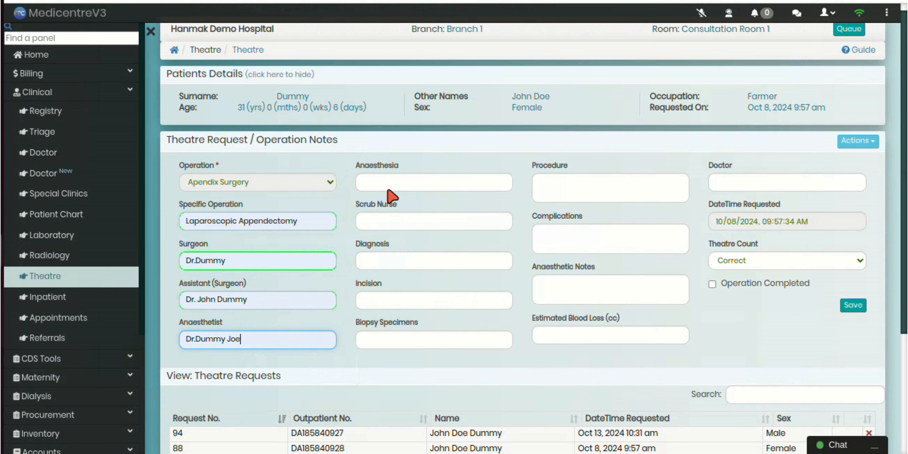
Set the anaesthesia to General Anaesthesia and fill in the scrub nurse's name
left_click(396, 181)
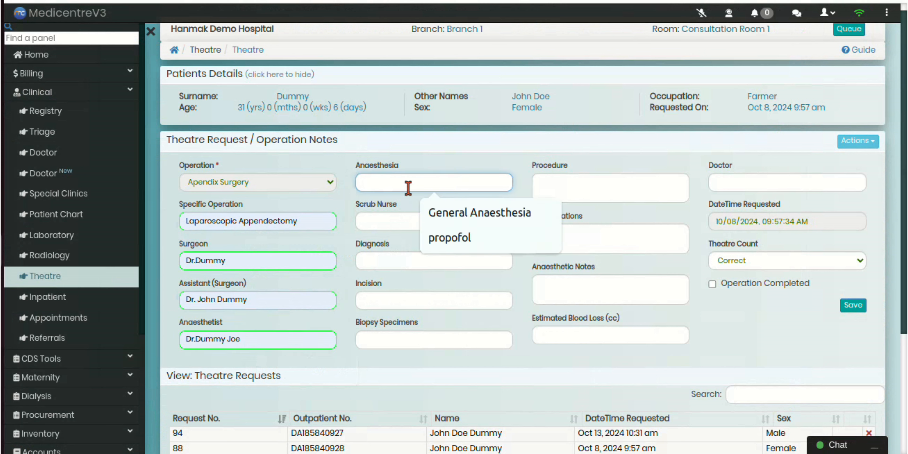
left_click(447, 217)
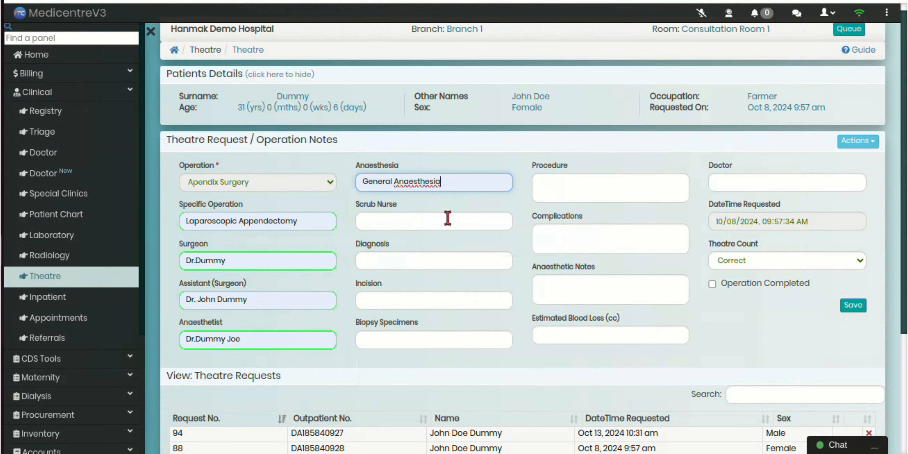
left_click(447, 218)
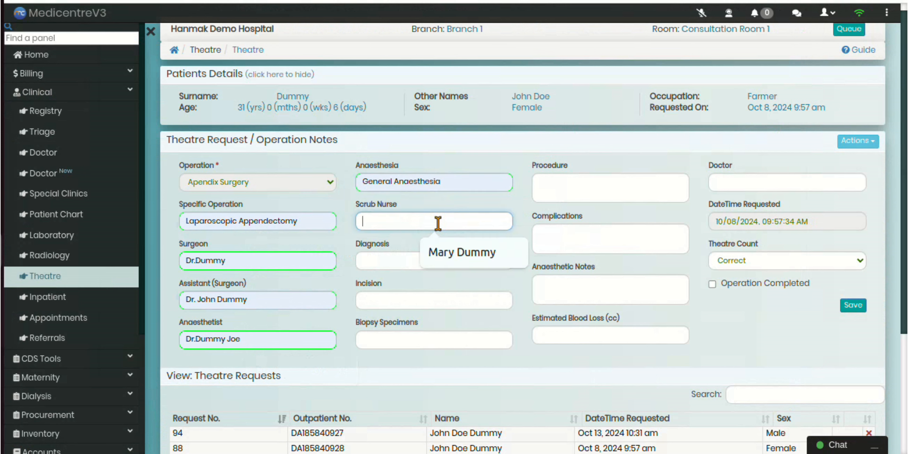
left_click(448, 252)
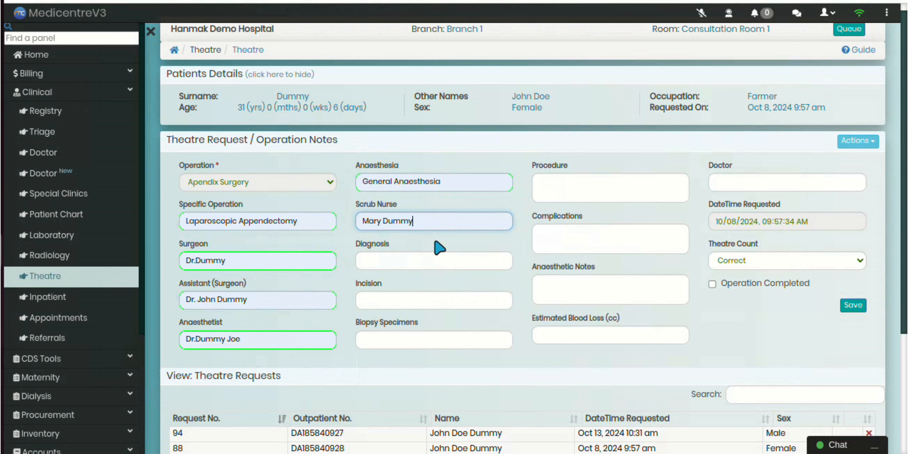
Enter Acute appendicitis as the diagnosis in the operation notes
left_click(400, 262)
type("ac")
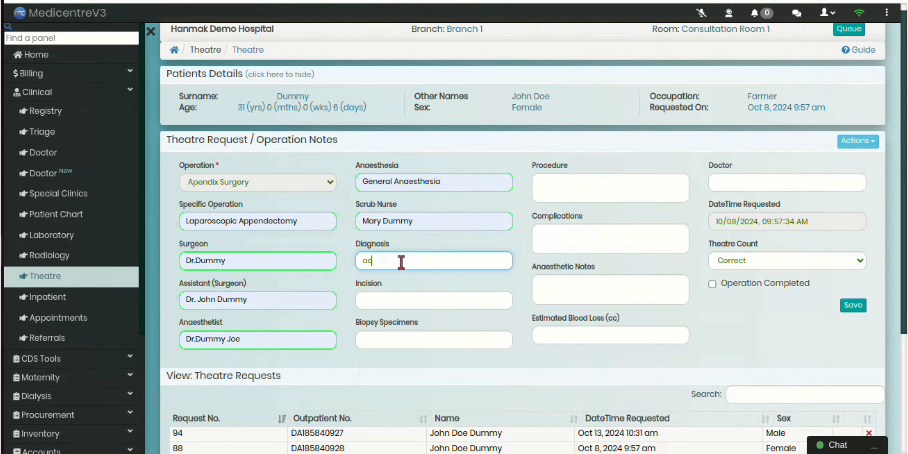
type("ute appe")
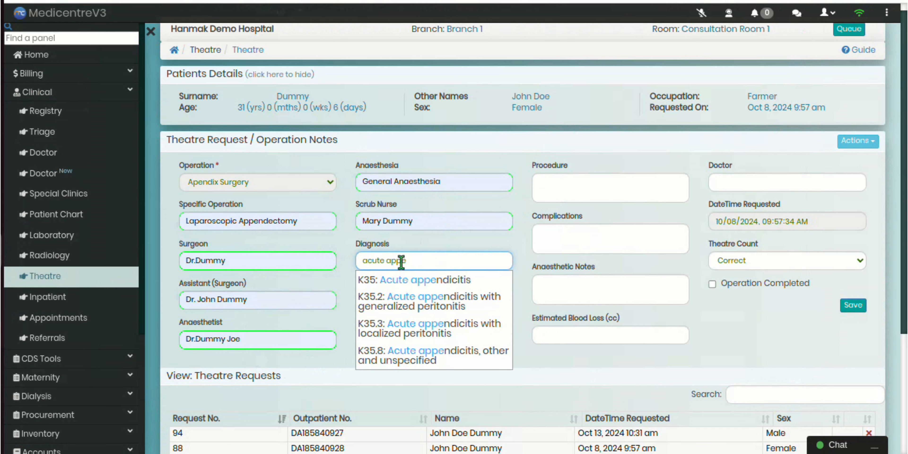
left_click(415, 280)
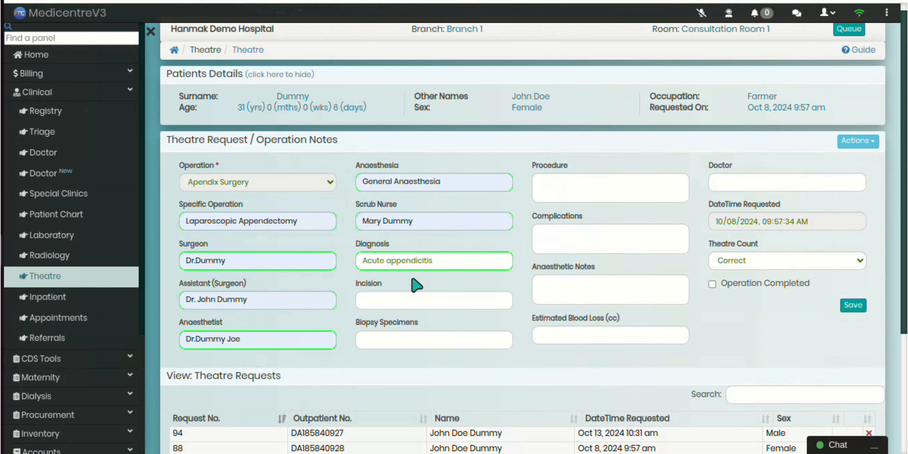
Fill in the incision with the "Three small incisions in the lower right" entry and biopsy specimens with "Appendix (sent for histopathology)"
left_click(408, 301)
left_click(462, 332)
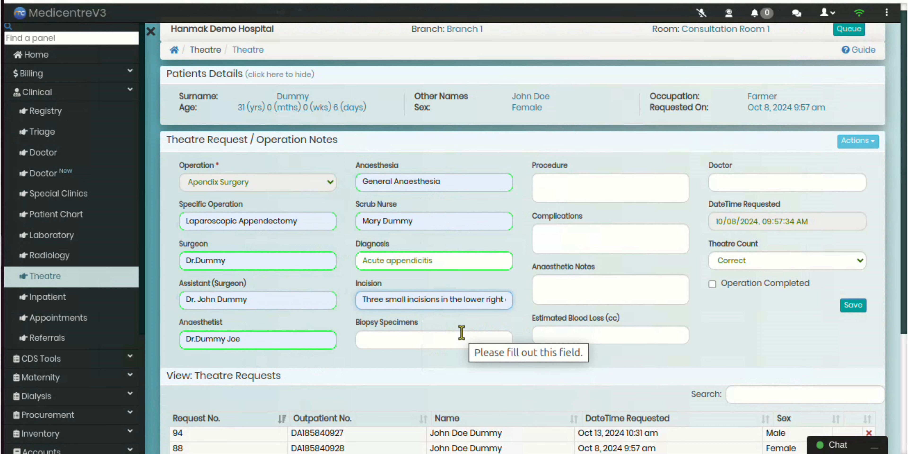
left_click(453, 339)
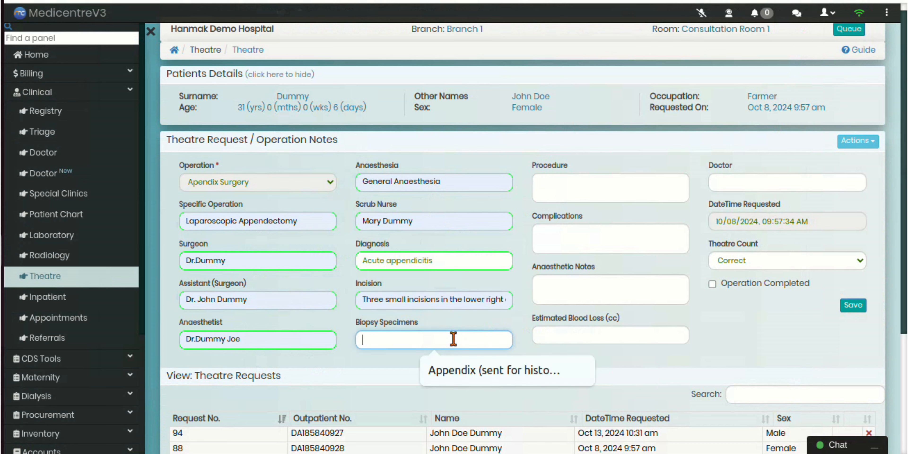
left_click(454, 372)
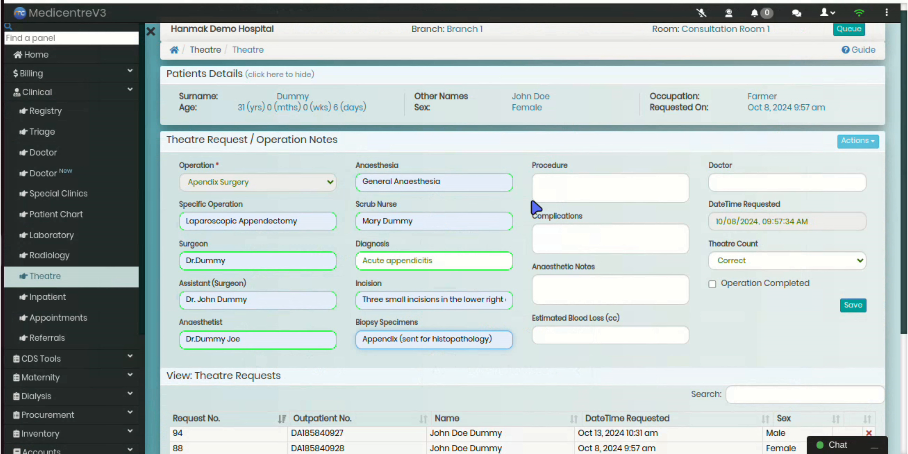
Enter the procedure "Removal of inflamed appendix, irrigation of abdominal cavity." and set complications to None
left_click(558, 193)
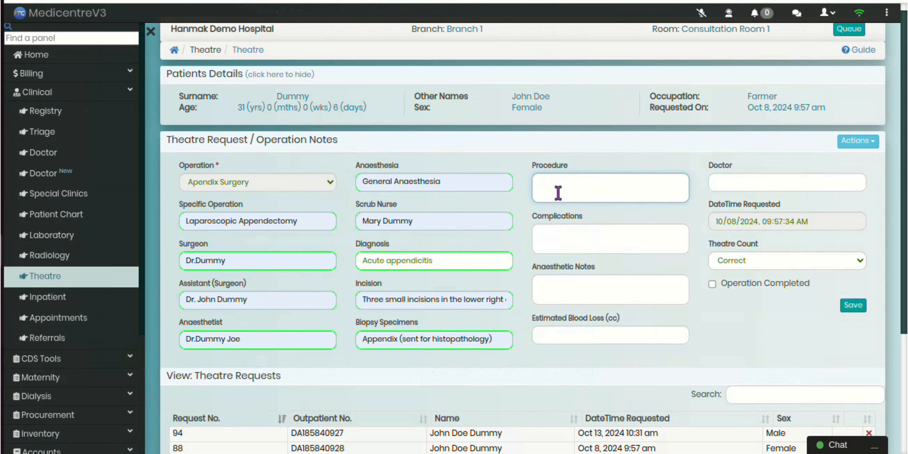
type("Removal of inflamed appendix, irrigation of abdominal cavity")
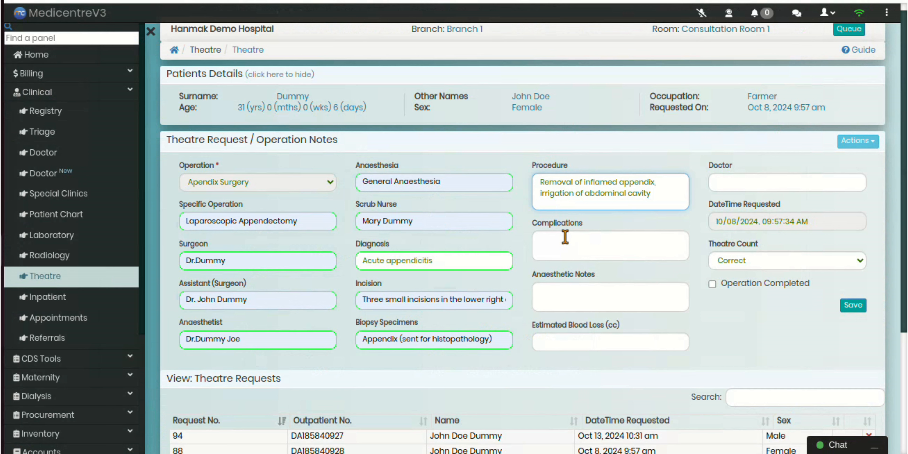
type(".")
left_click(588, 249)
type("None")
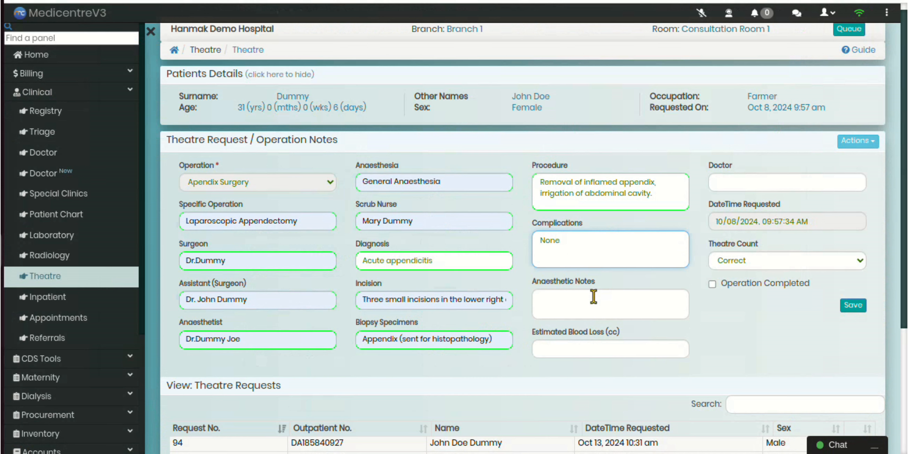
Enter the anaesthetic notes "Stable under general anaesthesia" and set the estimated blood loss to 50 cc
left_click(569, 305)
type("S")
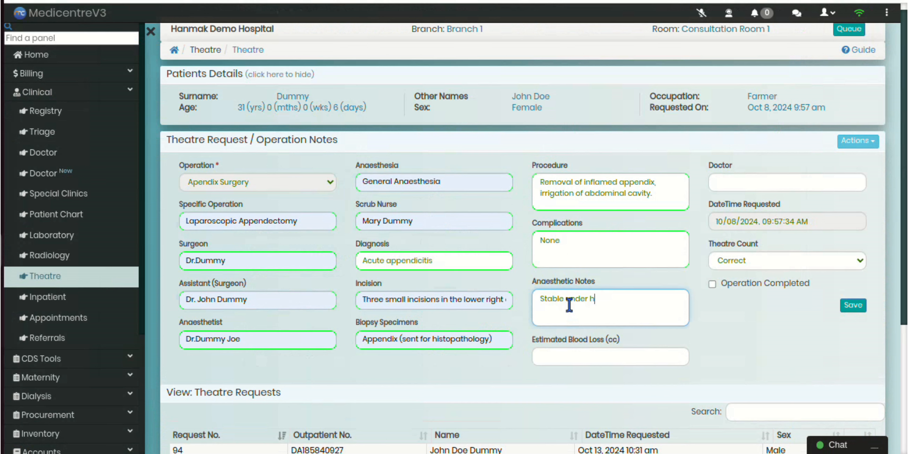
type("table under general anaesthesia")
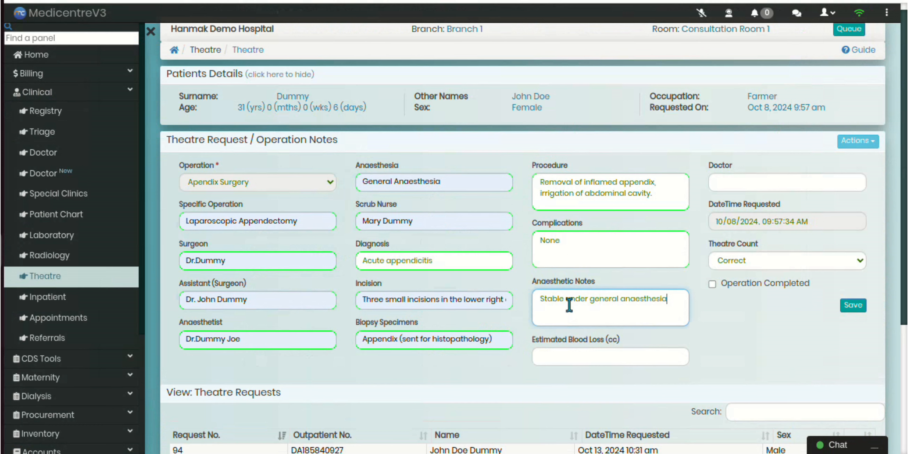
left_click(575, 354)
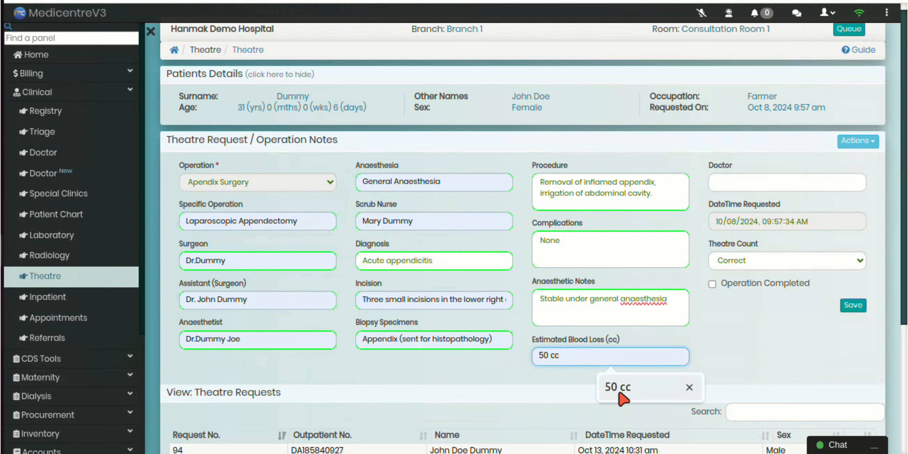
left_click(638, 391)
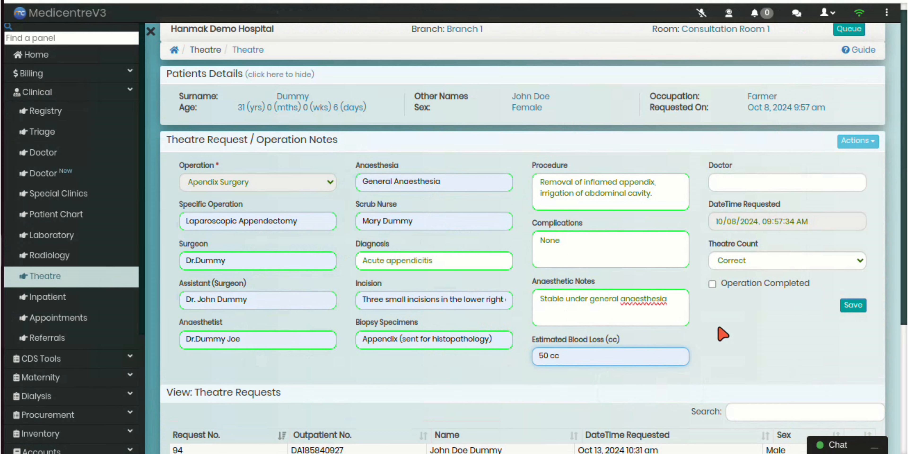
Fill in the doctor's name in the operation notes using the suggested entry
left_click(738, 180)
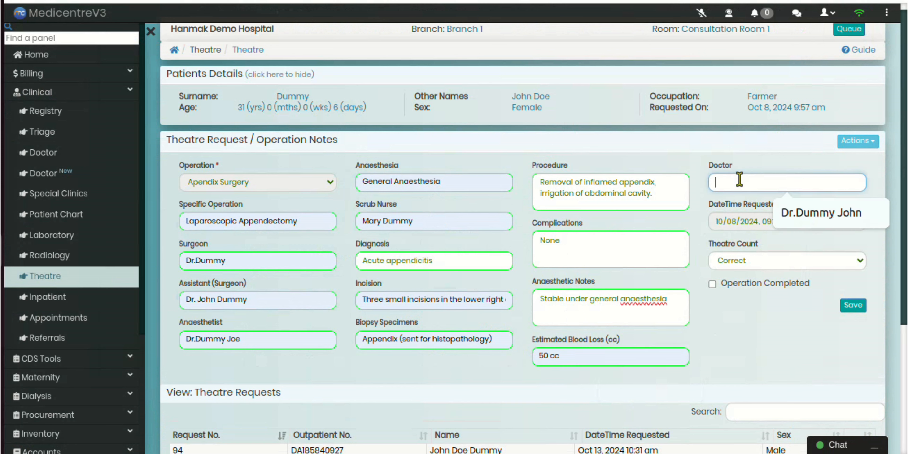
left_click(790, 219)
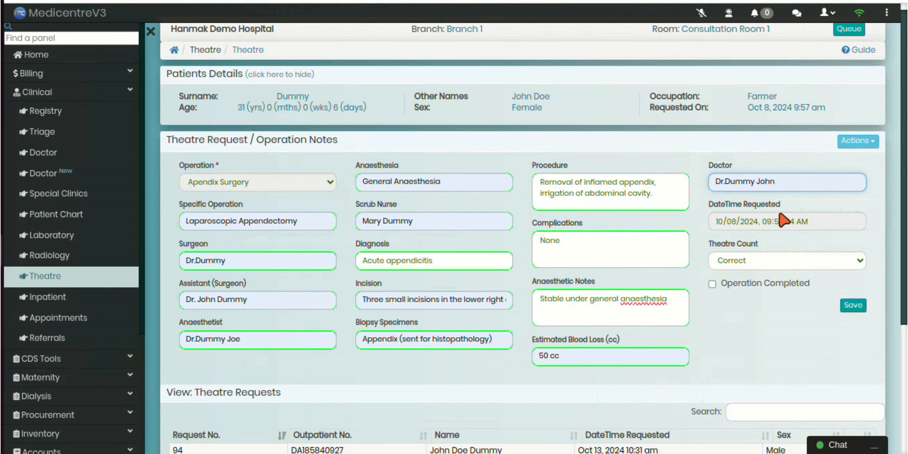
left_click(747, 222)
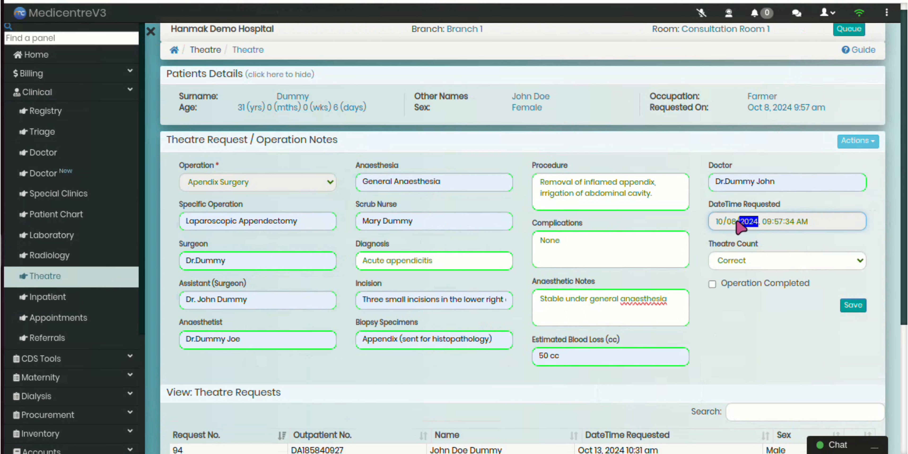
left_click(775, 222)
Set the theatre count to Correct, then mark the operation as completed and save the notes
left_click(766, 257)
left_click(742, 276)
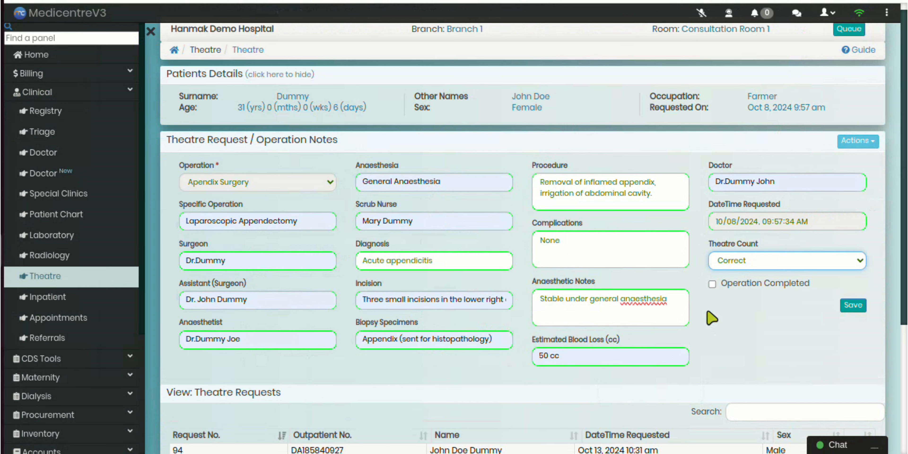
left_click(712, 284)
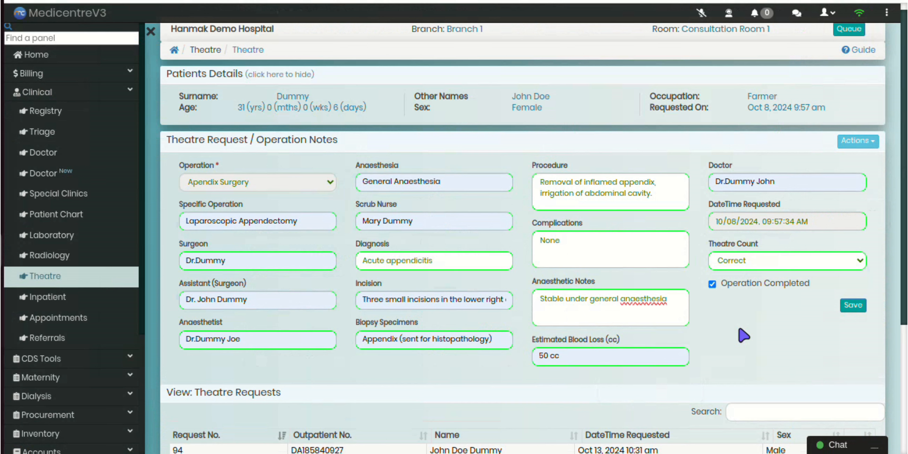
left_click(852, 306)
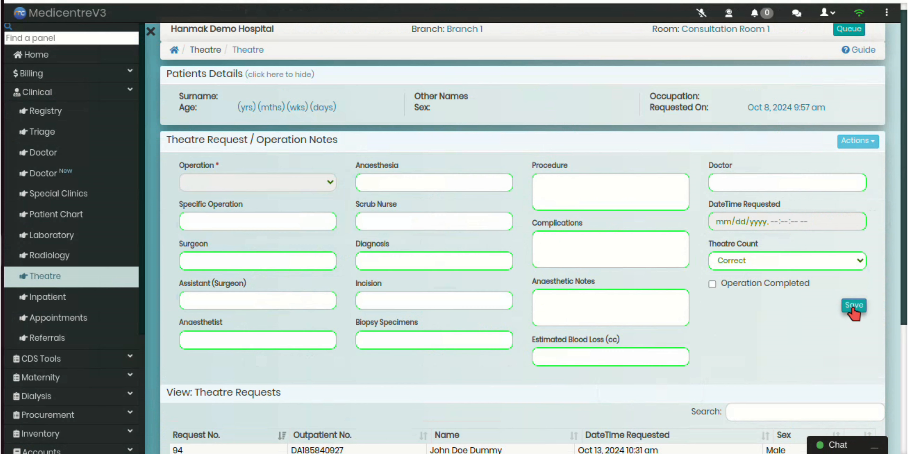
List the completed theatre requests dated from 10/10/2024 to 10/13/2024
scroll(772, 355, "down", 5)
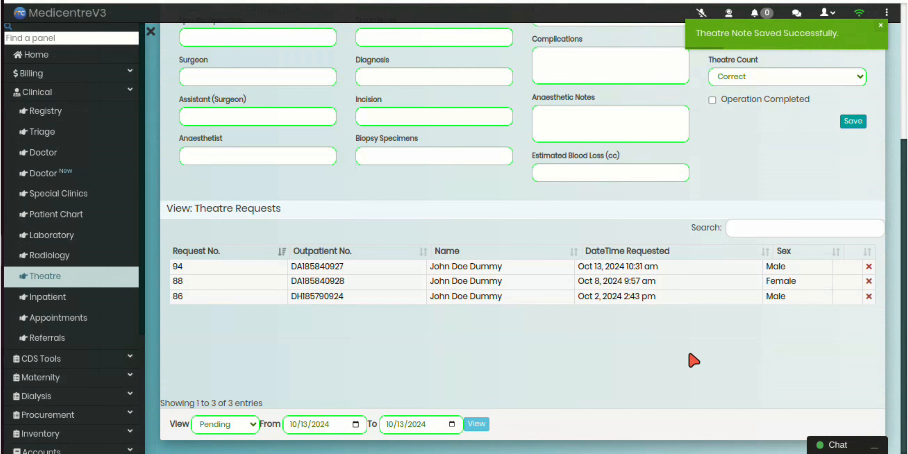
left_click(219, 426)
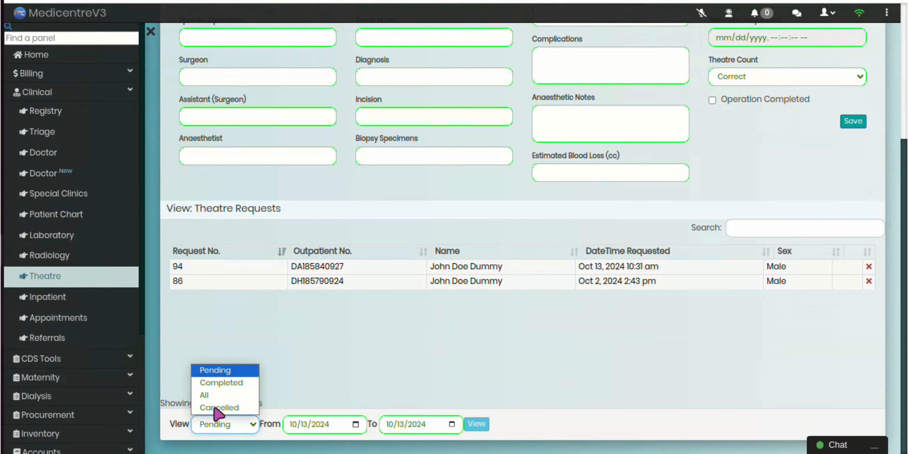
left_click(216, 382)
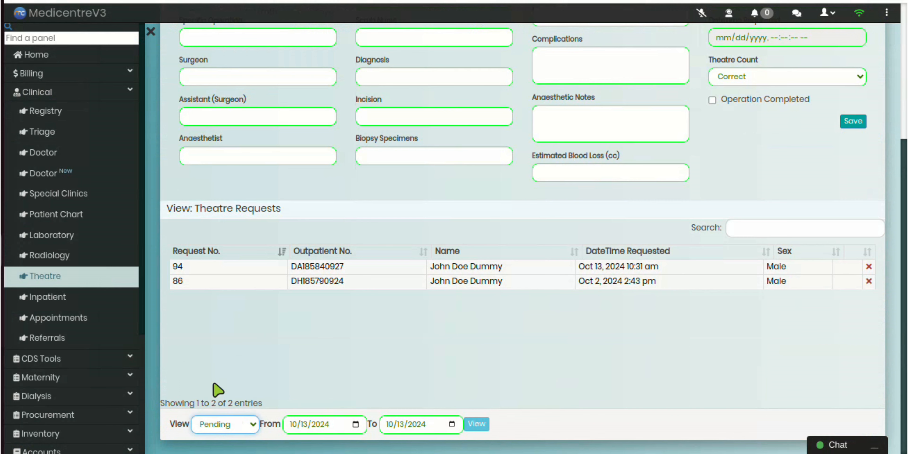
left_click(304, 425)
left_click(400, 430)
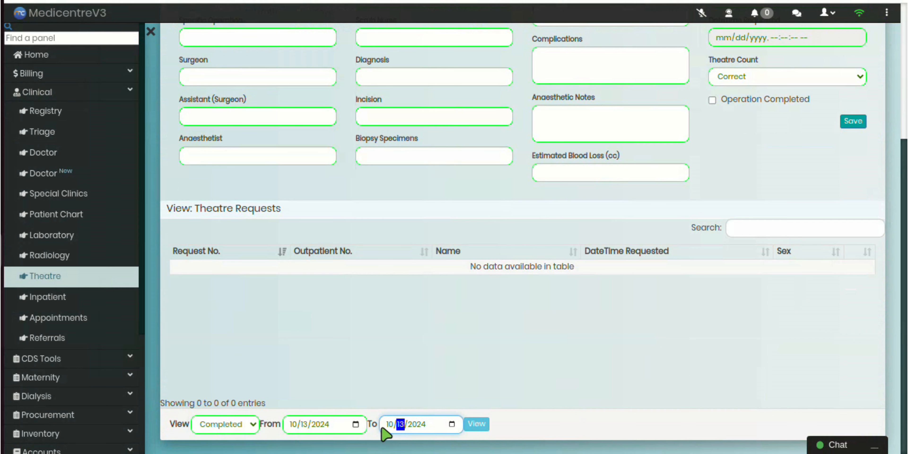
left_click(303, 425)
type("0/1")
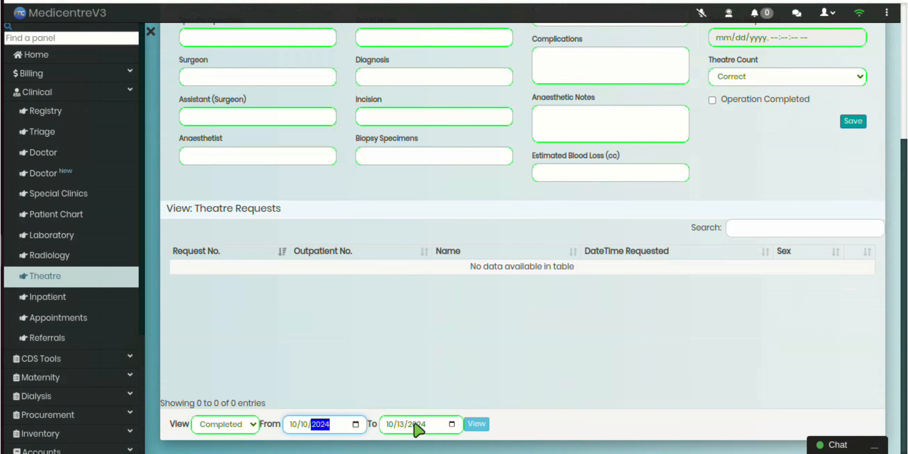
left_click(474, 424)
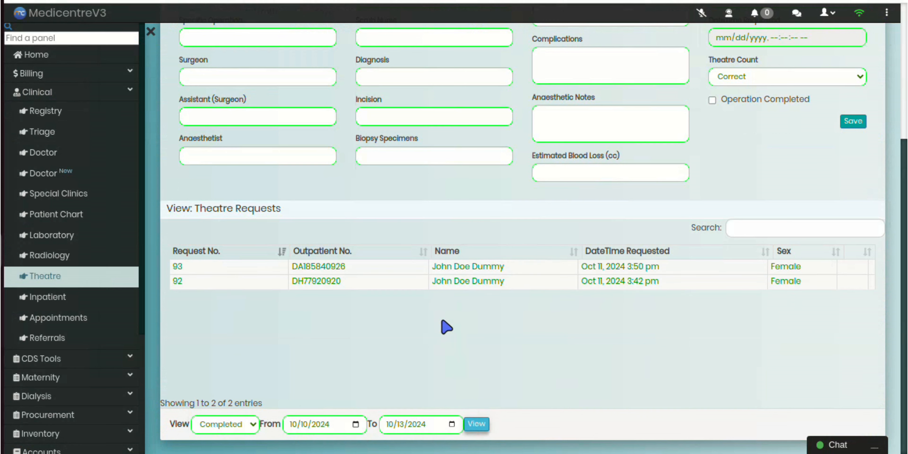
Open the completed request from Oct 11, 2024 3:50 pm and view its procedure report and the report's sharing options
left_click(405, 268)
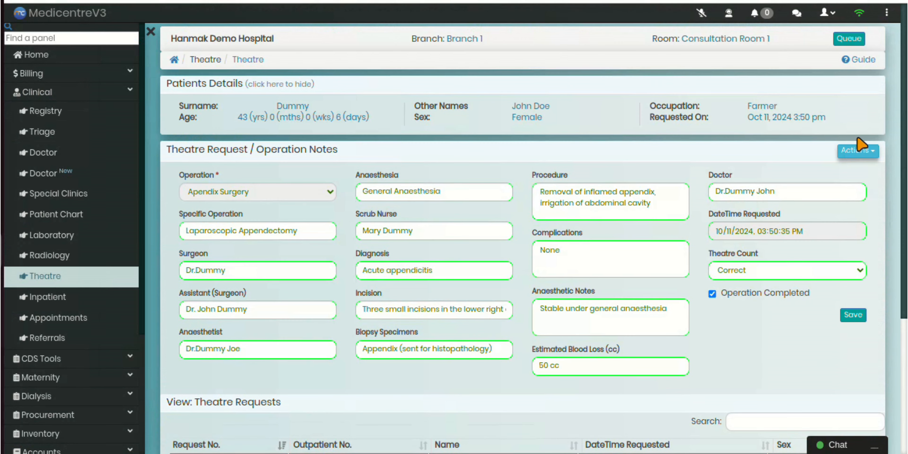
left_click(852, 152)
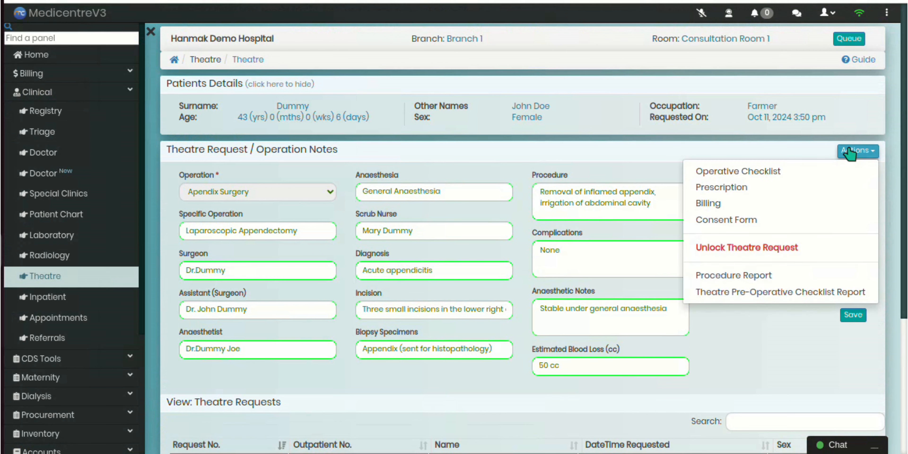
left_click(776, 276)
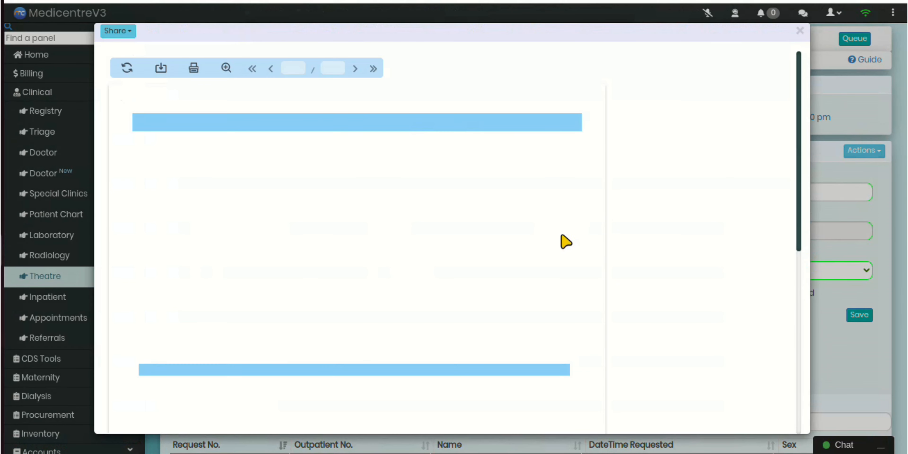
left_click(118, 32)
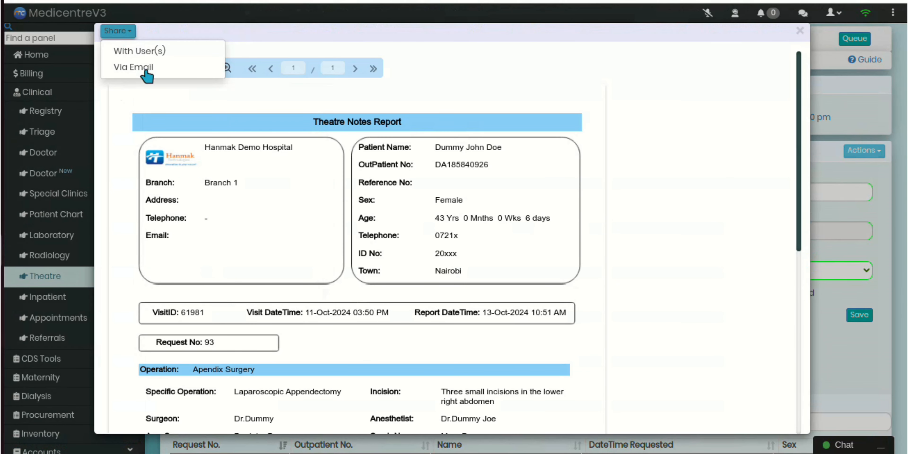
left_click(245, 50)
mouse_move(155, 73)
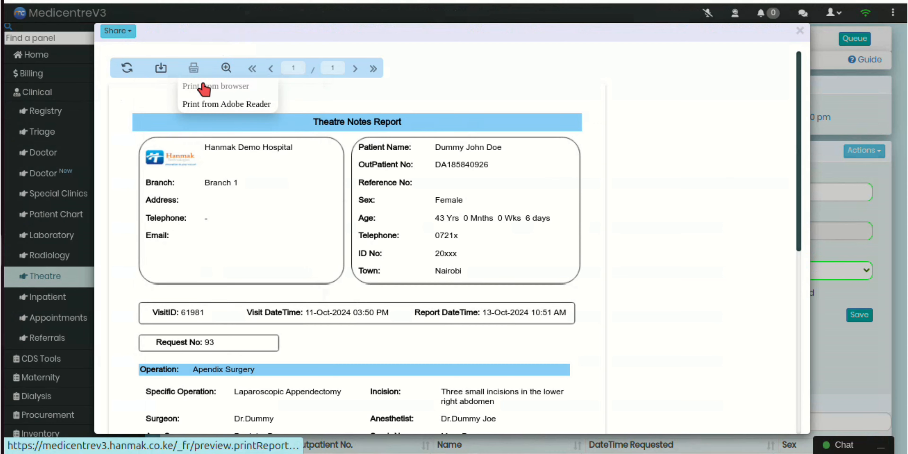
left_click(800, 31)
Unlock the open completed theatre request and confirm the unlocking
left_click(859, 149)
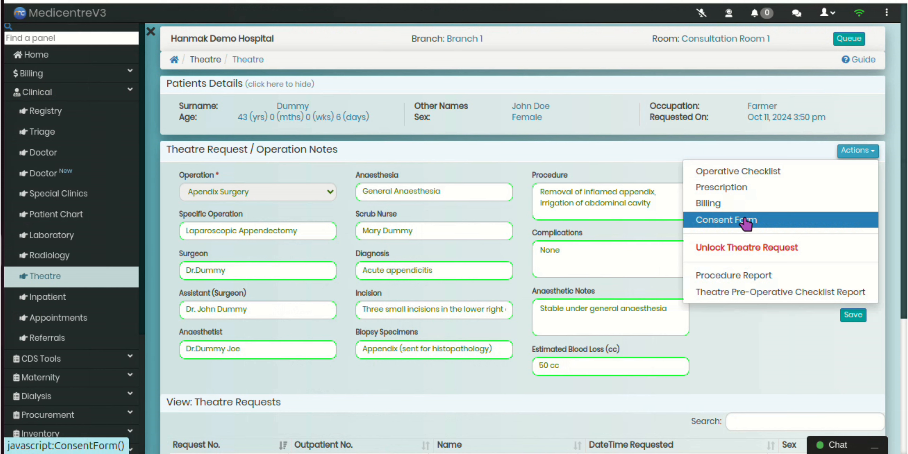
left_click(749, 249)
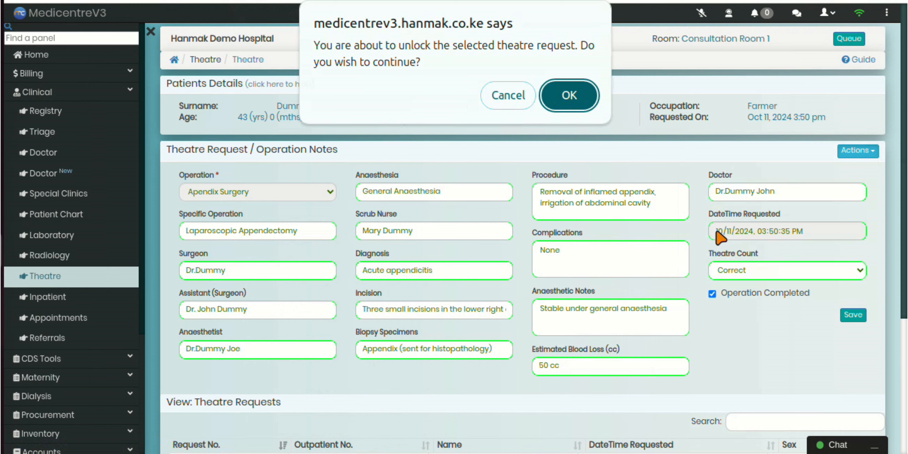
left_click(569, 102)
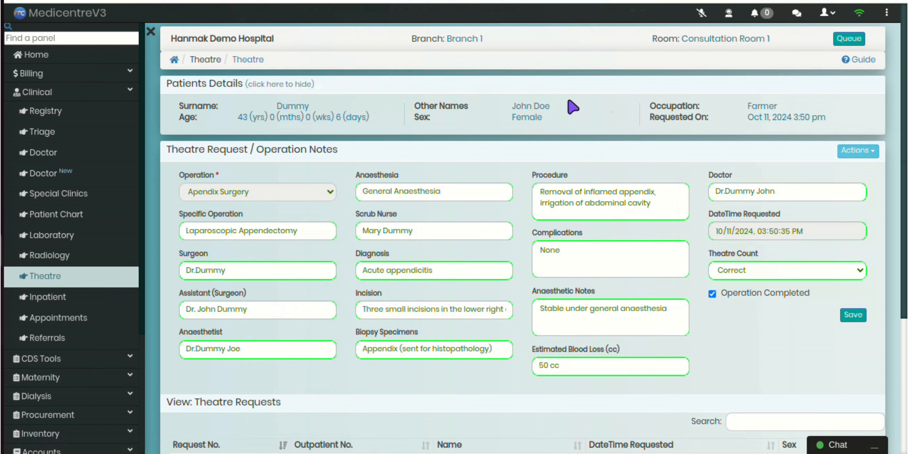